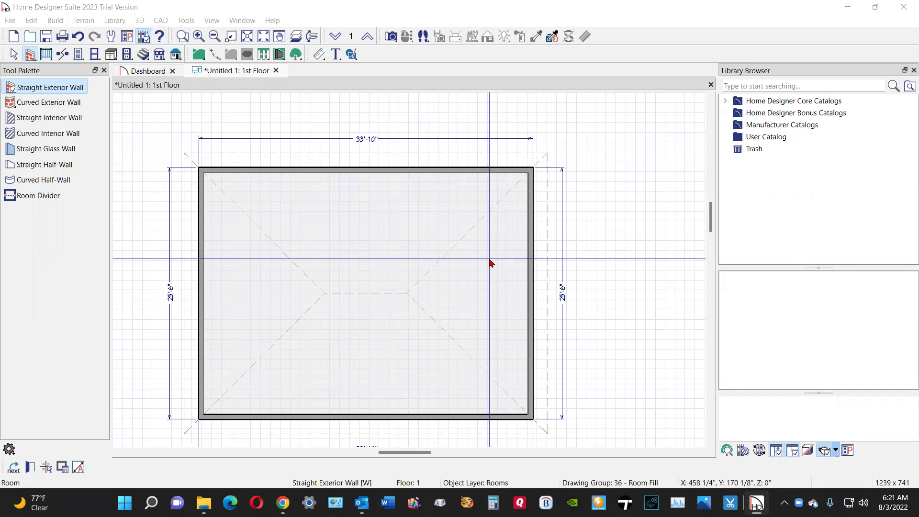
Set the rectangular room's Room Type to Porch in its Room Specification
right_click(343, 254)
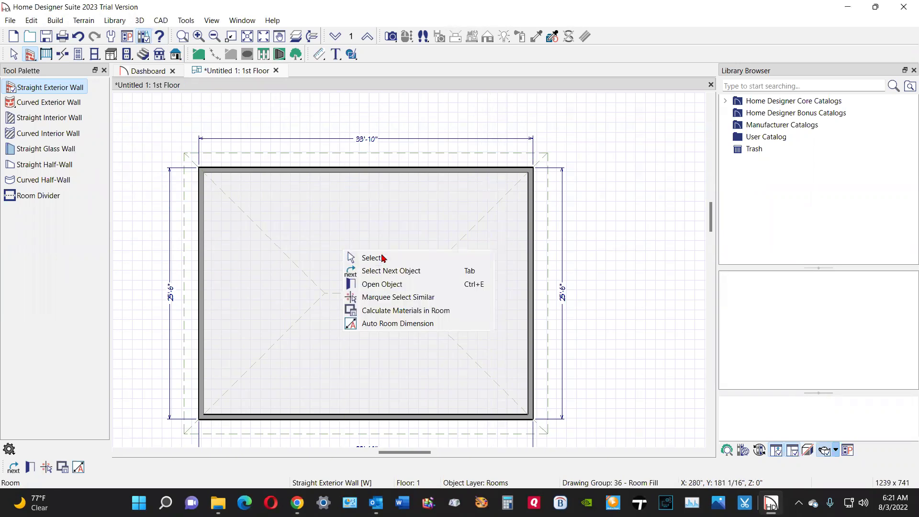
left_click(388, 286)
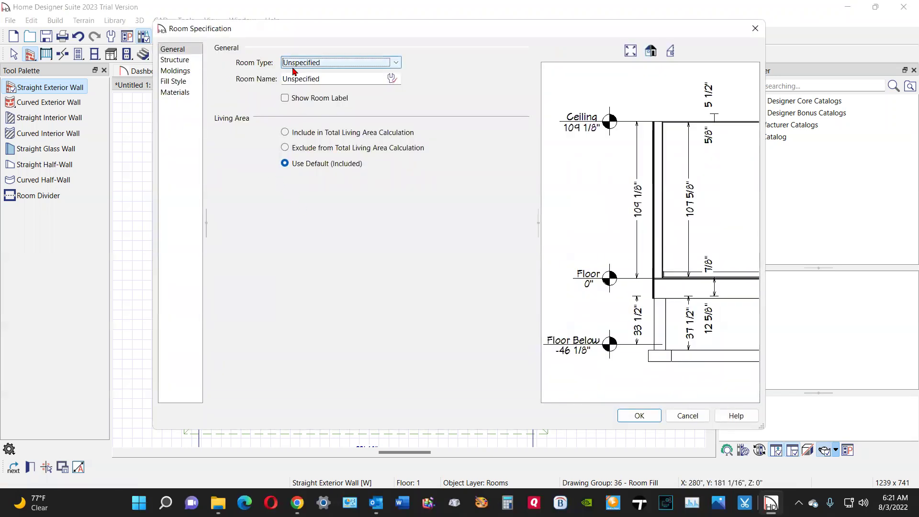
left_click(298, 65)
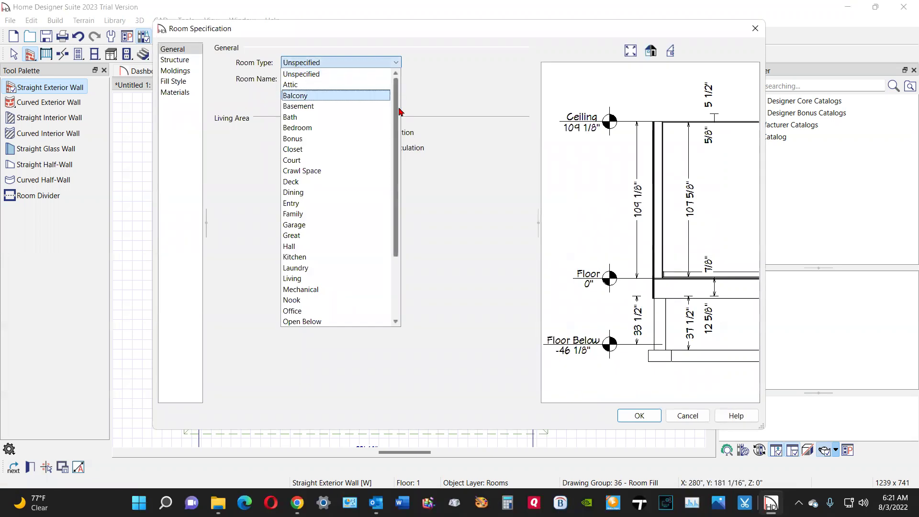
left_click_drag(396, 117, 393, 215)
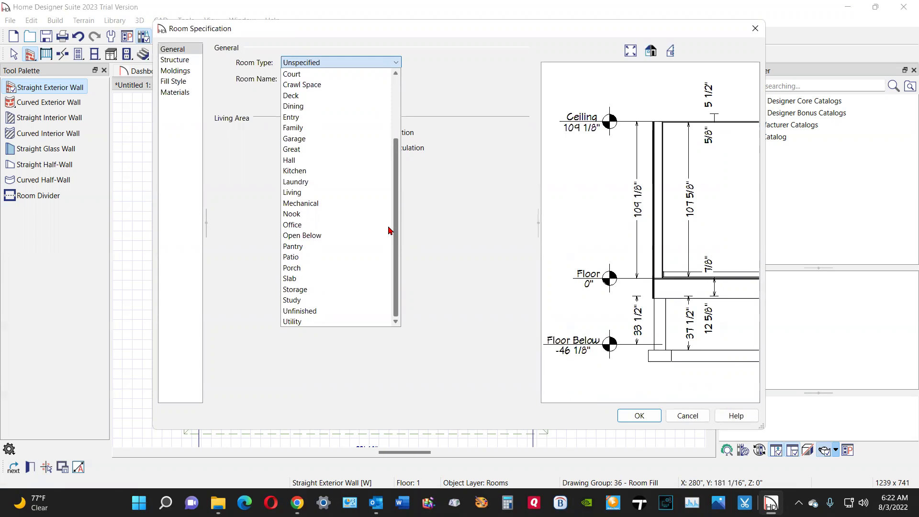
left_click(328, 269)
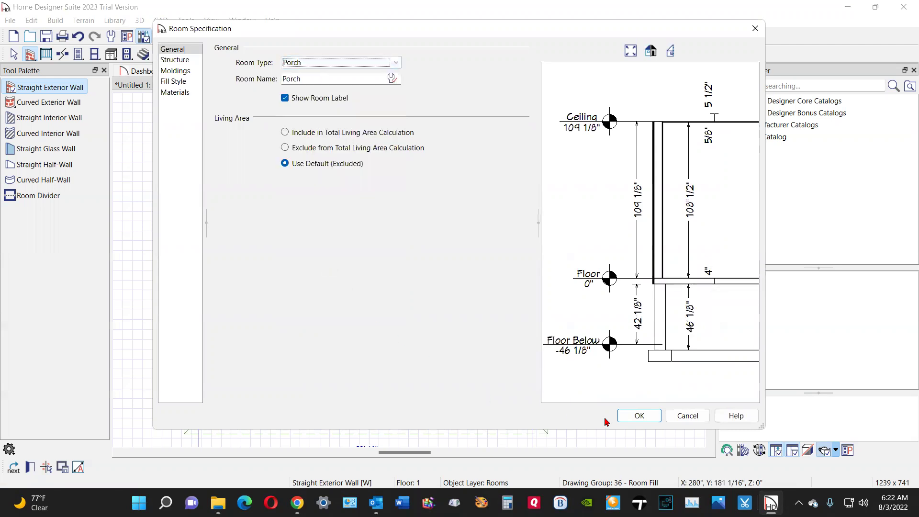
left_click(639, 415)
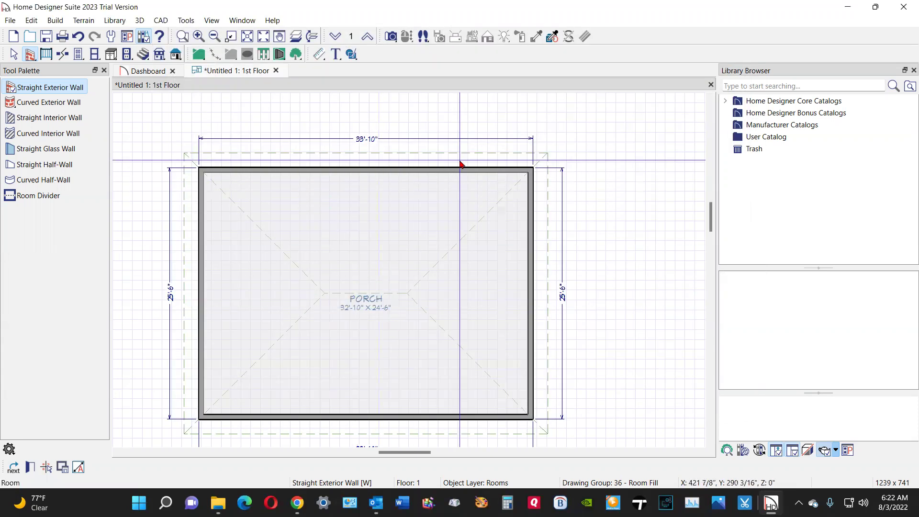
left_click(31, 468)
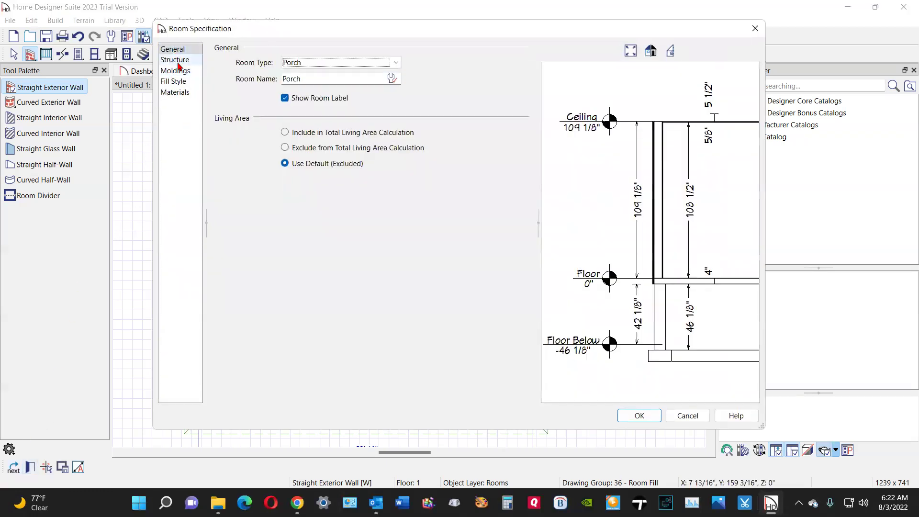
left_click(184, 93)
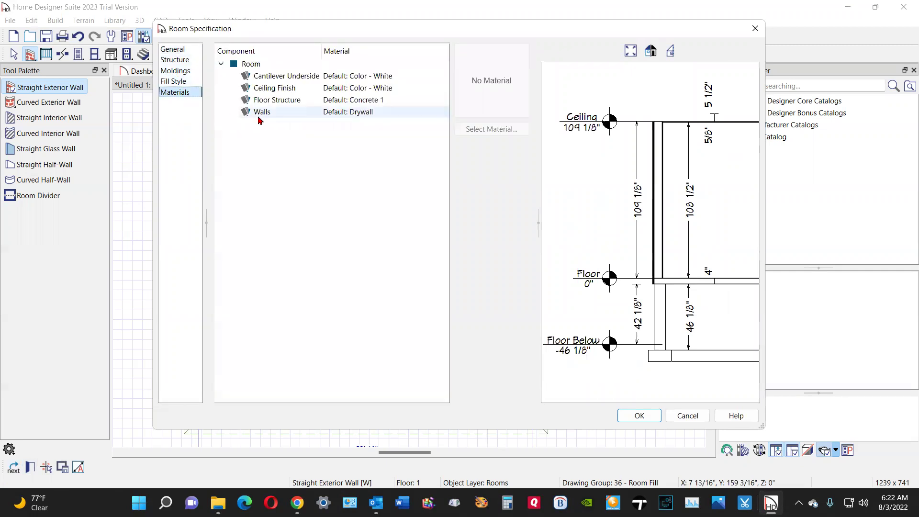
left_click(279, 100)
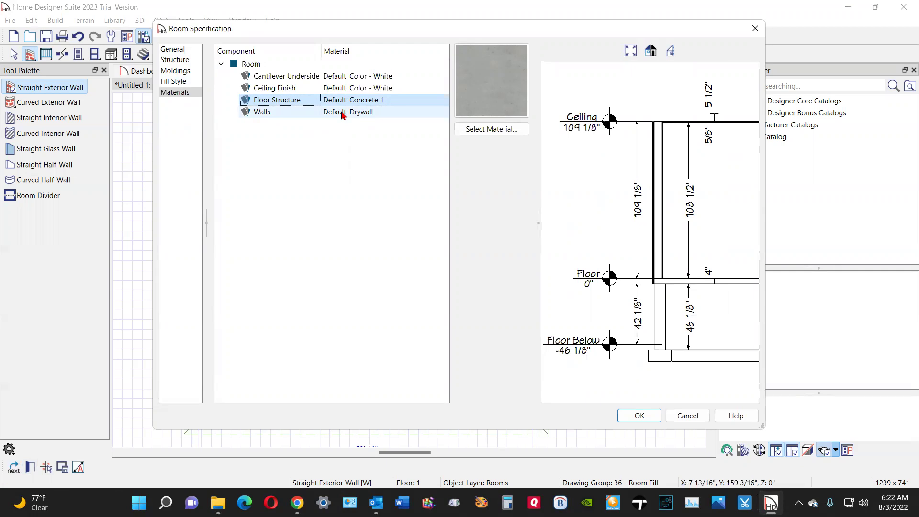
left_click(637, 415)
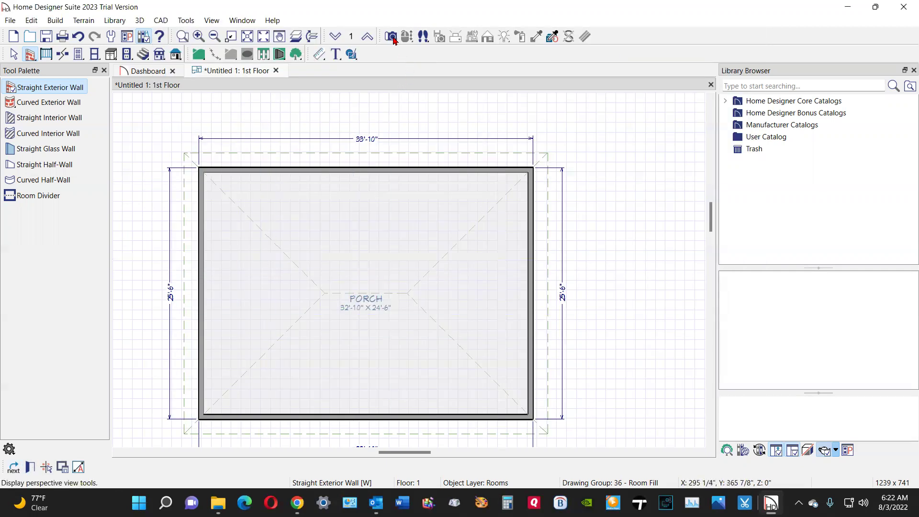
left_click(390, 37)
left_click_drag(437, 263, 378, 297)
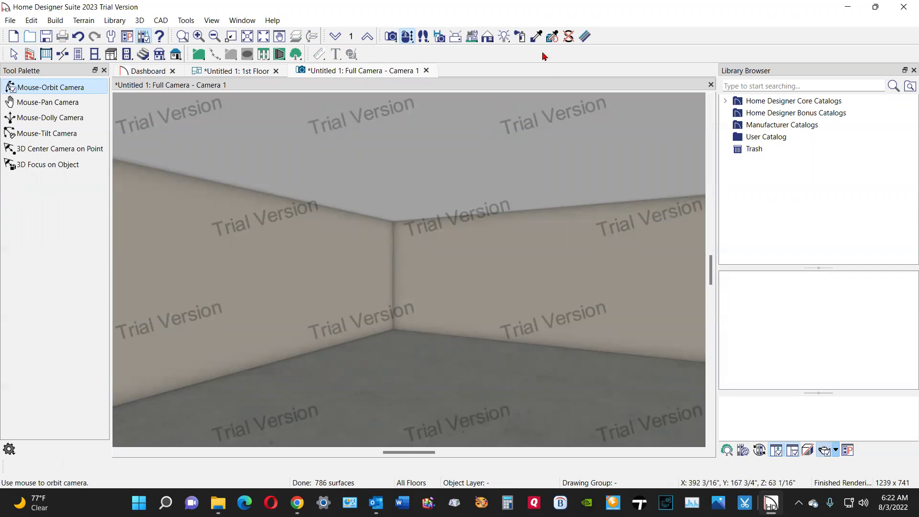
left_click(426, 71)
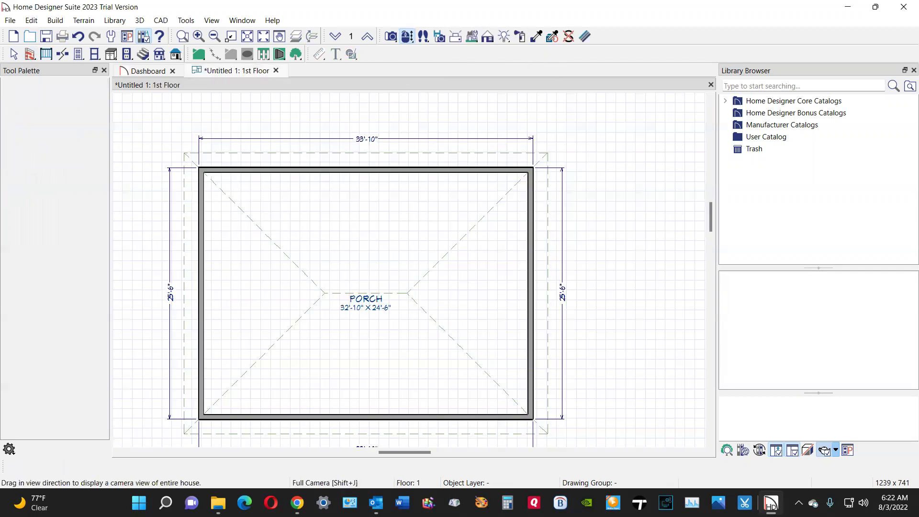
key("space")
left_click(367, 272)
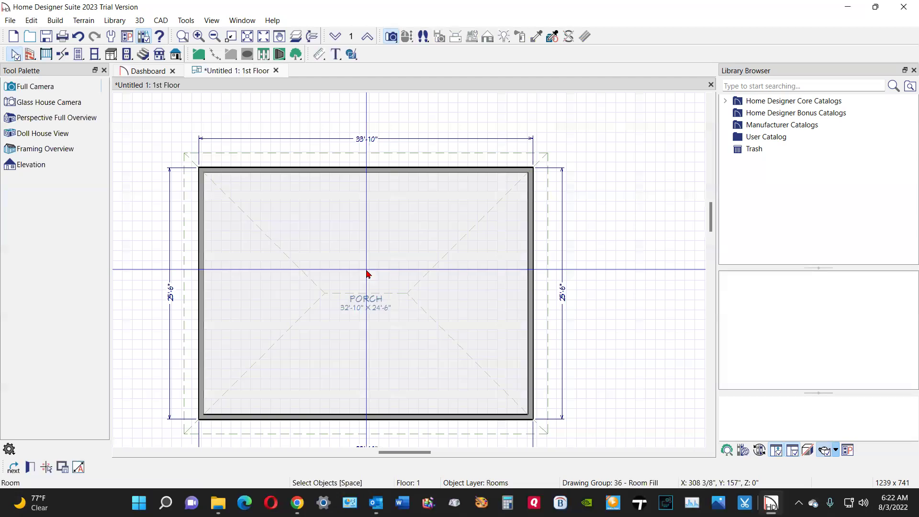
Change the room's type from Porch to Living and apply it
left_click(30, 467)
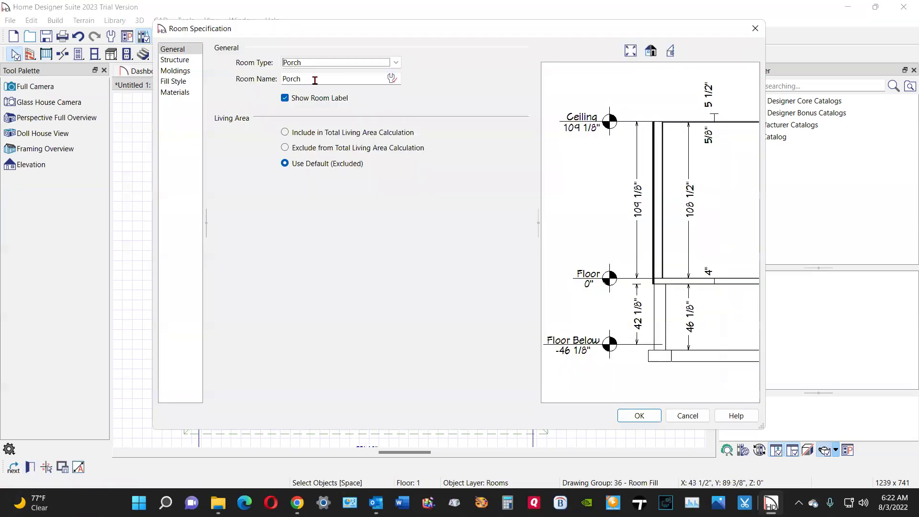
left_click_drag(315, 80, 280, 78)
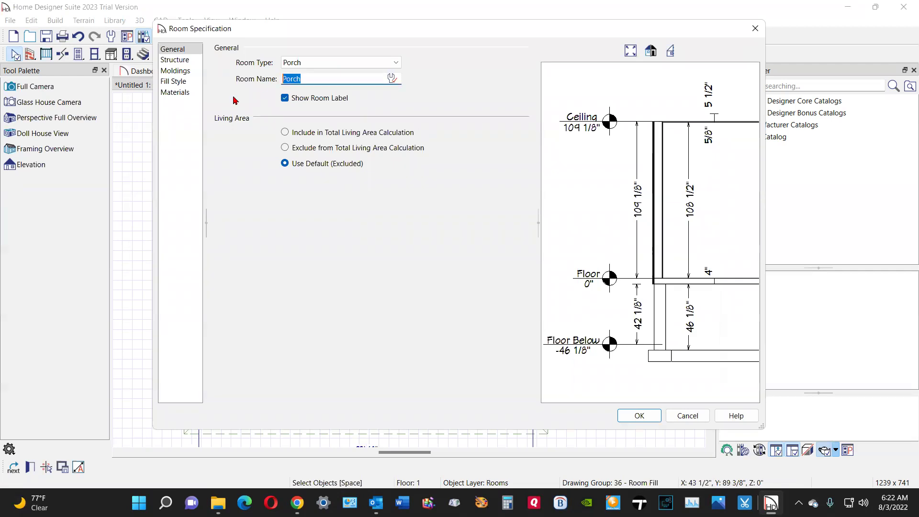
left_click(315, 63)
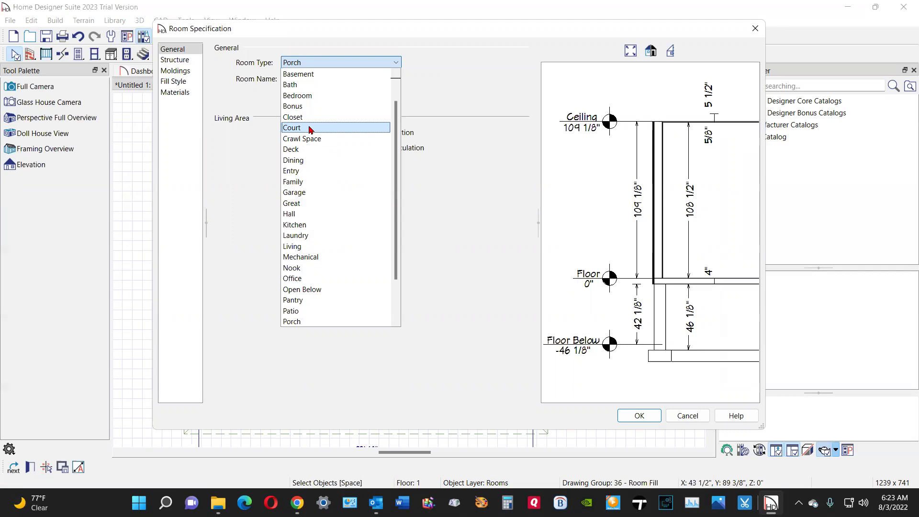
left_click(319, 247)
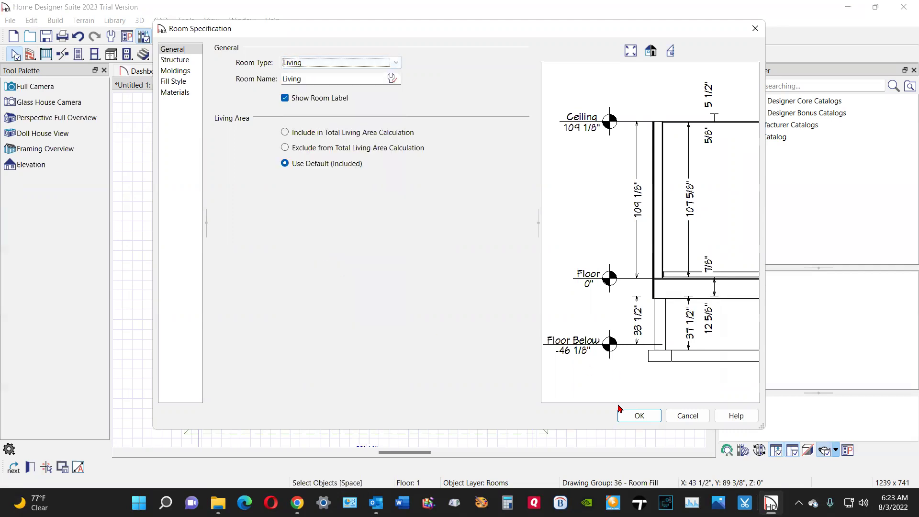
left_click(633, 415)
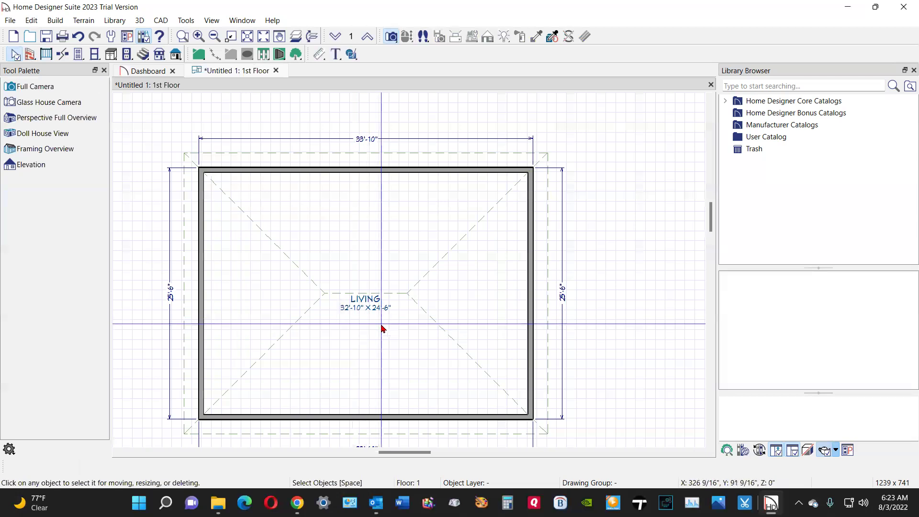
Reopen the Living room's settings to inspect its Floor Finish material, then cancel
double_click(383, 329)
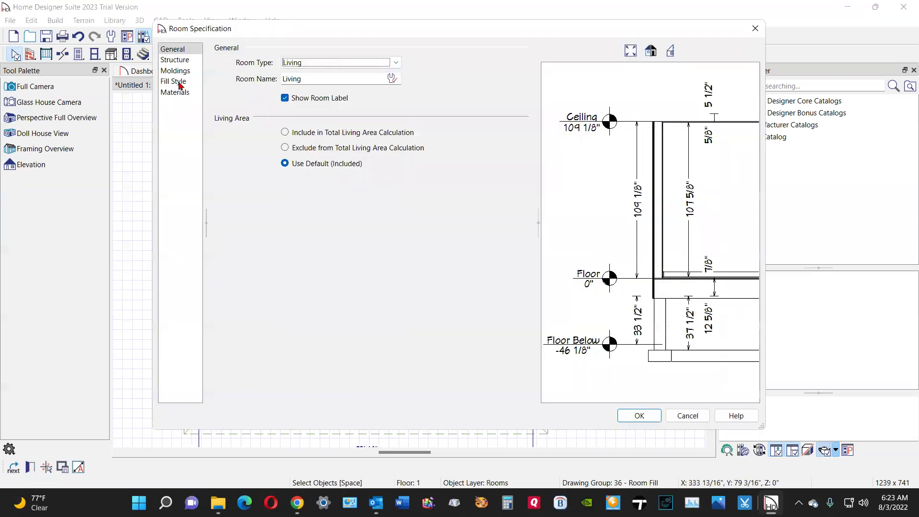
left_click(175, 91)
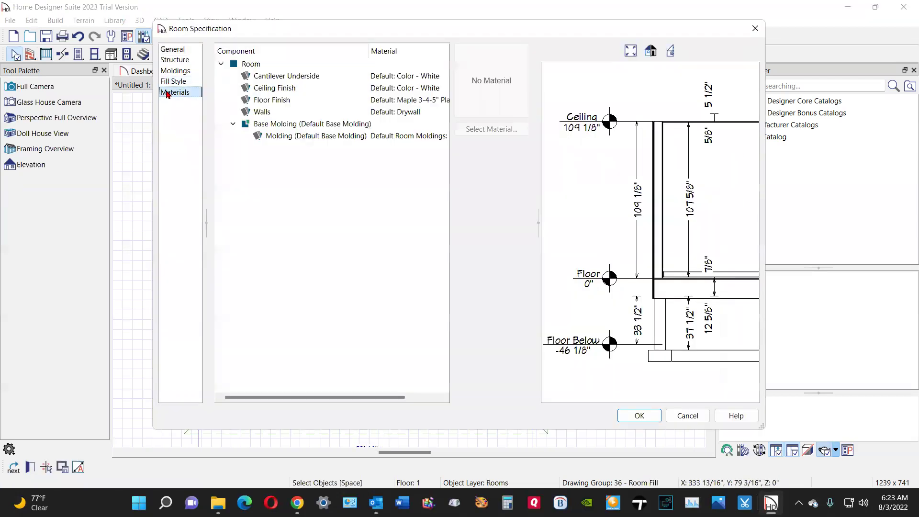
left_click(268, 103)
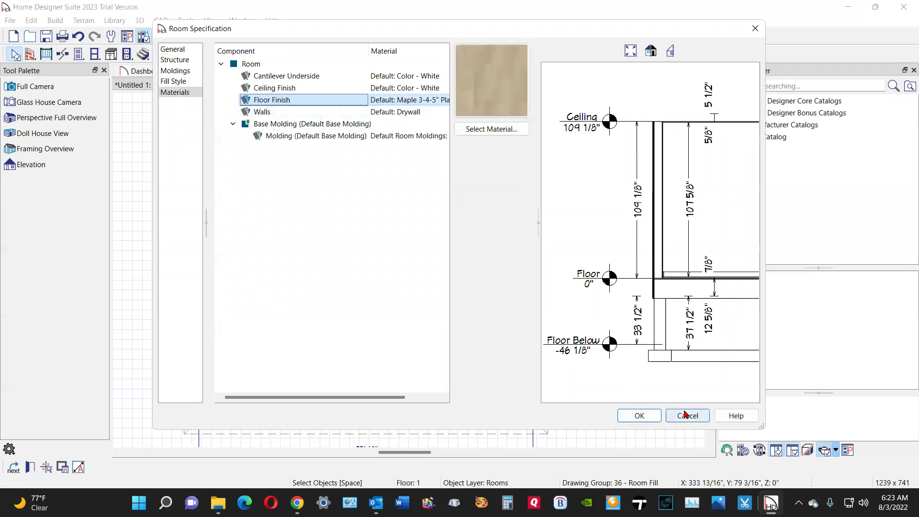
left_click(686, 414)
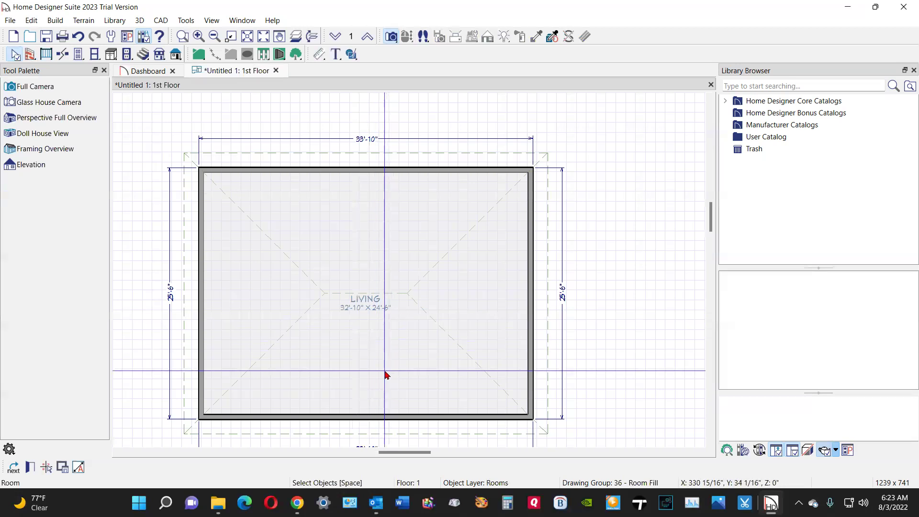
Rename the room from Living to 'Great Room' and zoom in slightly
double_click(425, 311)
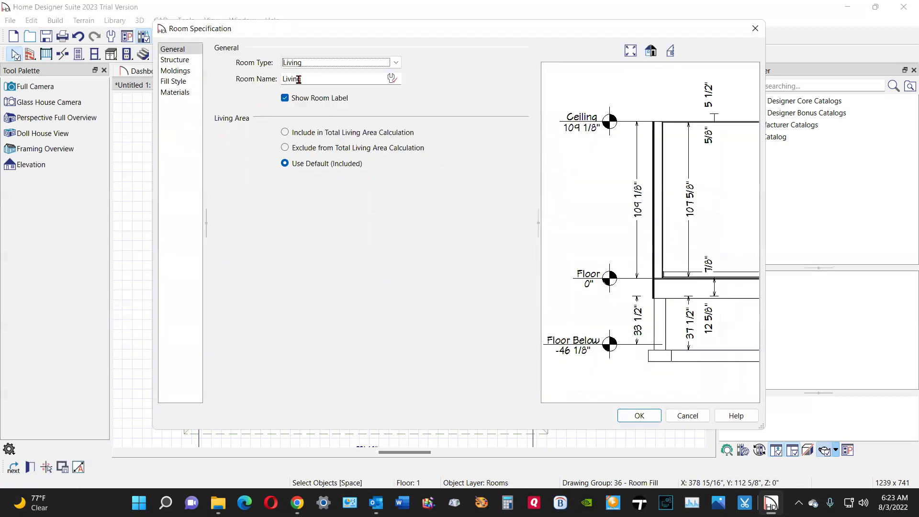
double_click(305, 76)
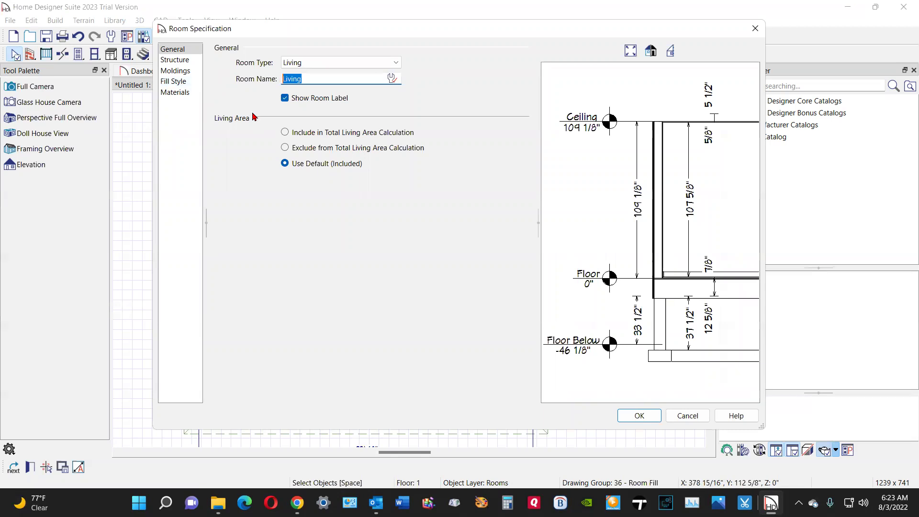
type("Great Room")
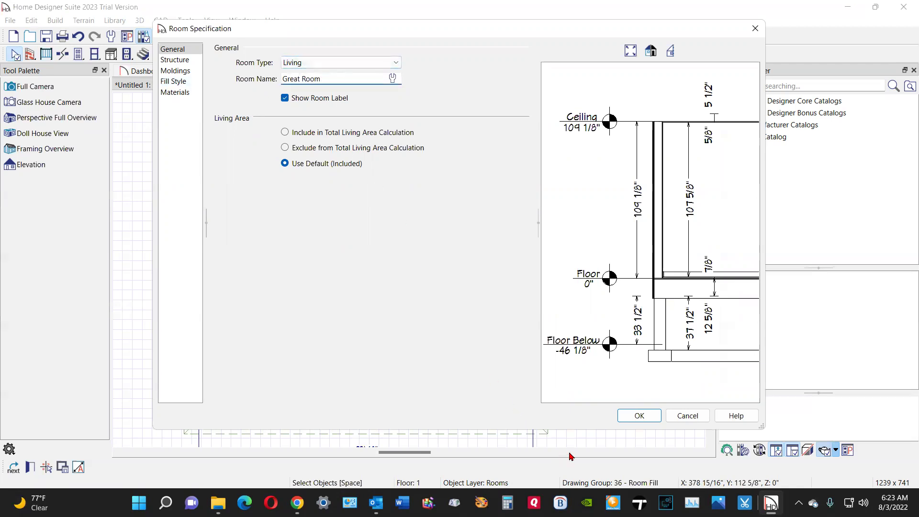
left_click(635, 419)
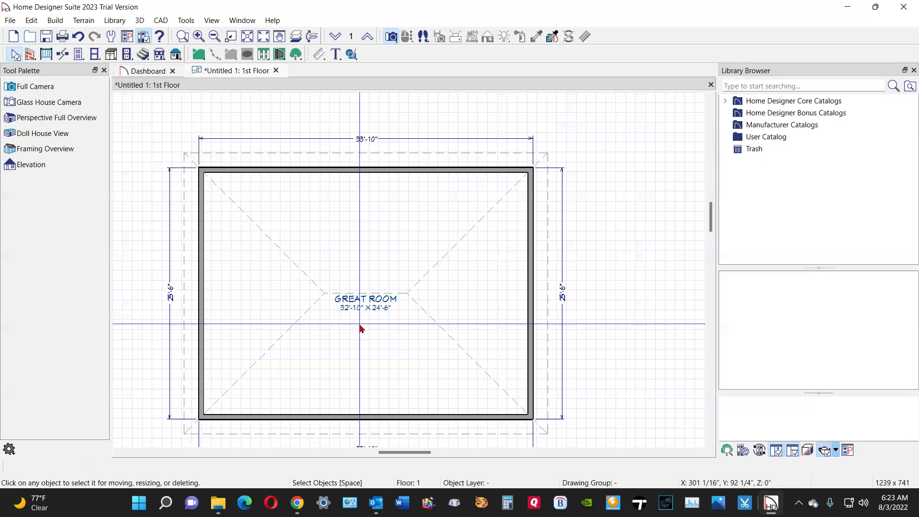
scroll(367, 317, "up", 2)
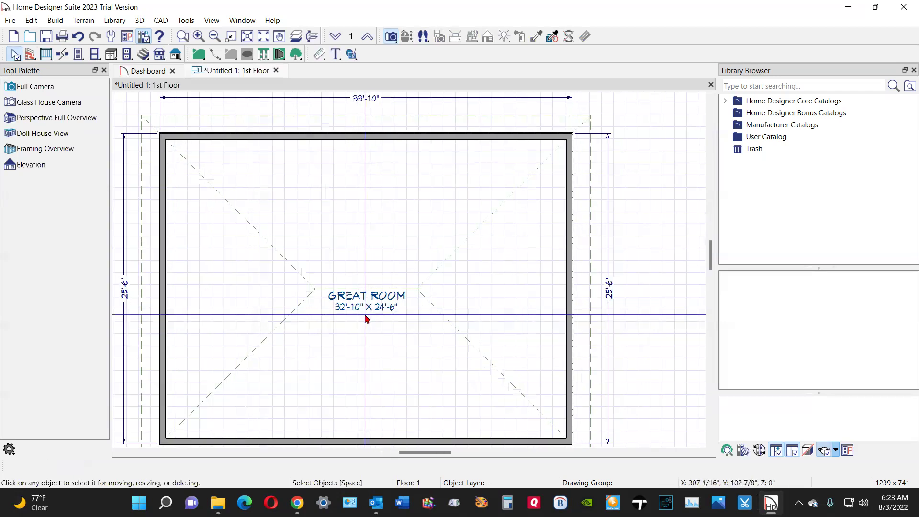
Choose Balcony as the room type and reset the room name to Balcony
double_click(354, 345)
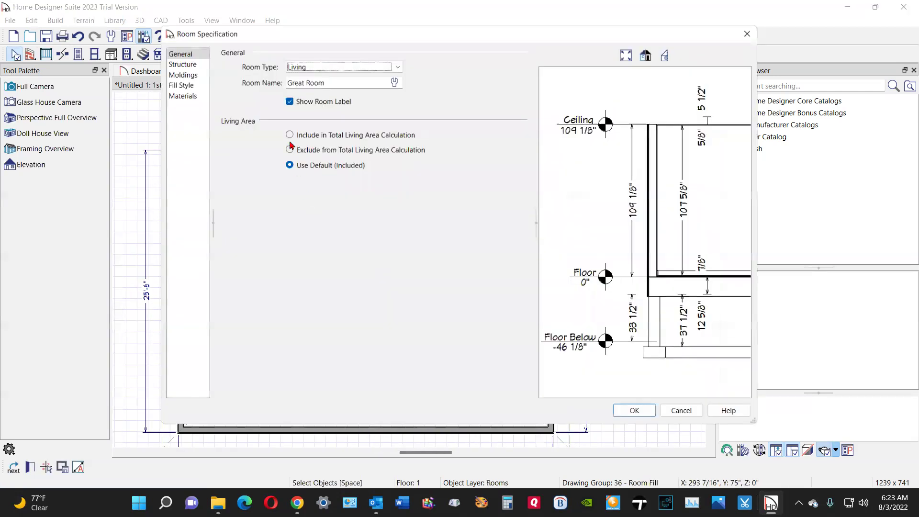
left_click(382, 63)
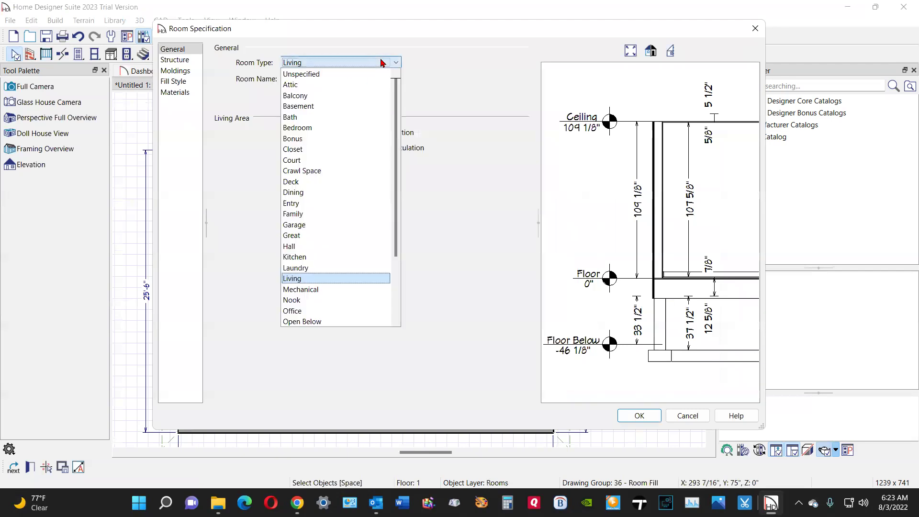
left_click(303, 100)
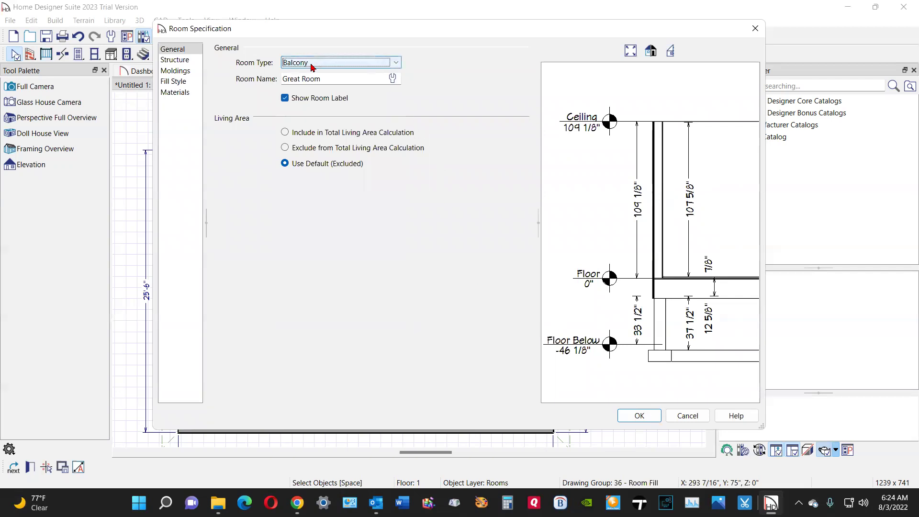
left_click(393, 78)
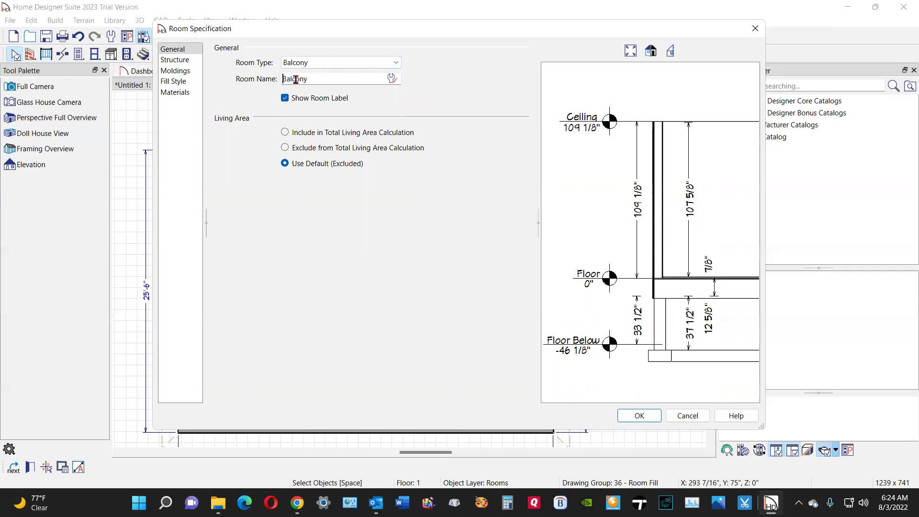
Apply the Balcony type, then reopen the room to view its Structure settings and cancel
left_click(633, 415)
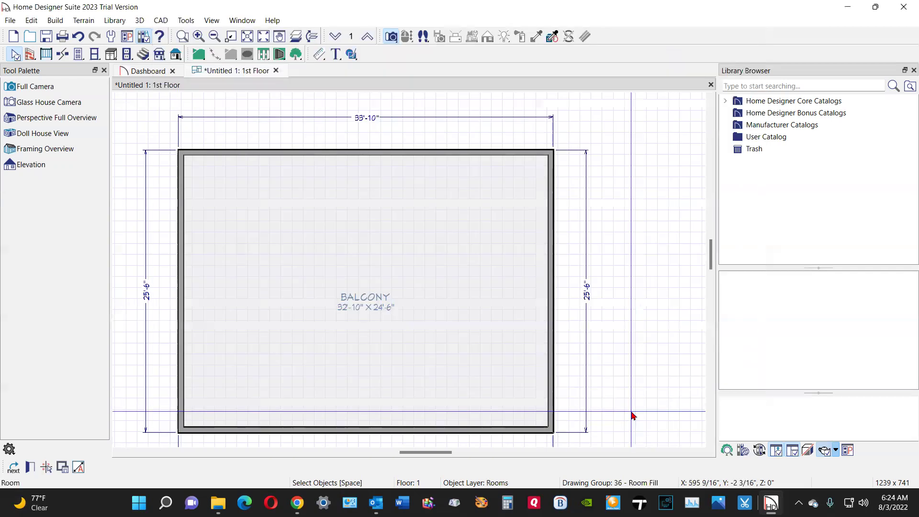
right_click(433, 325)
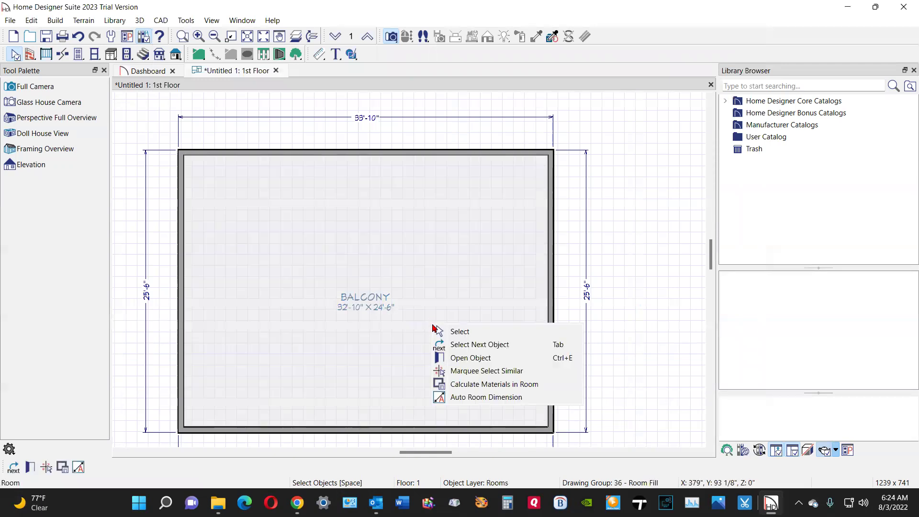
left_click(474, 356)
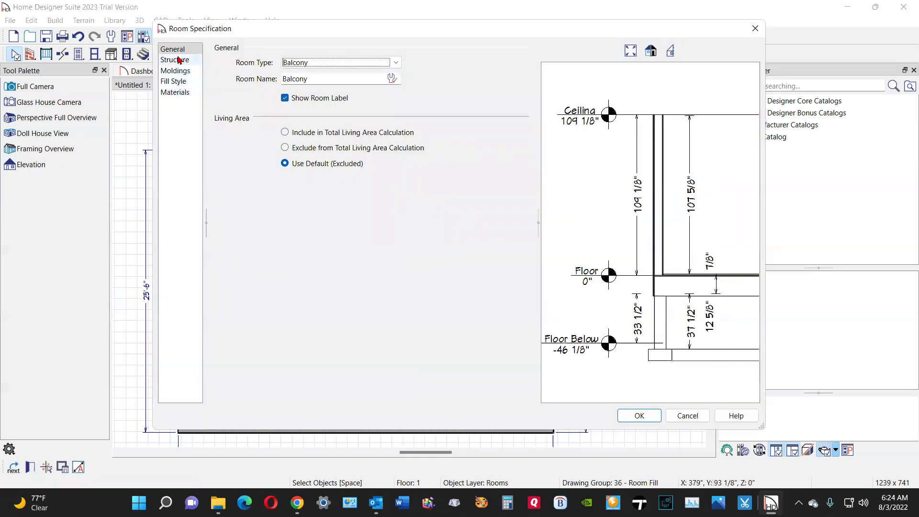
left_click(179, 60)
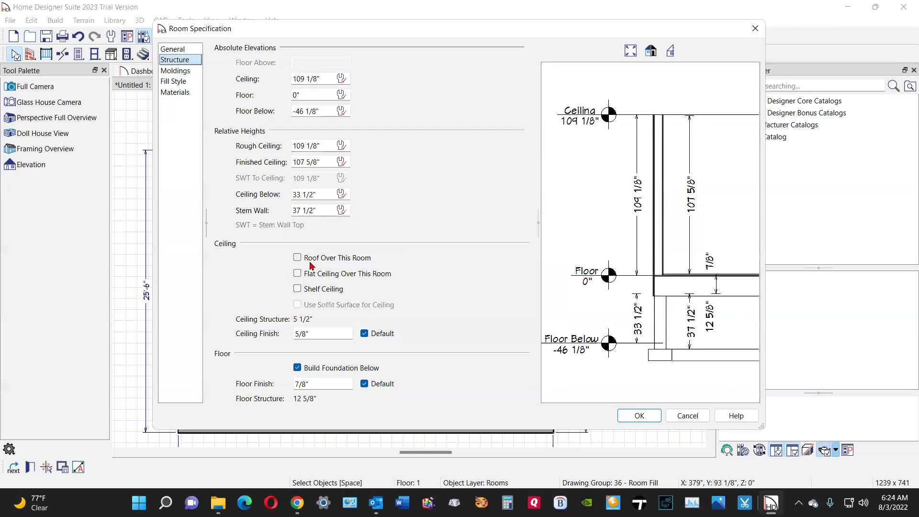
left_click(687, 417)
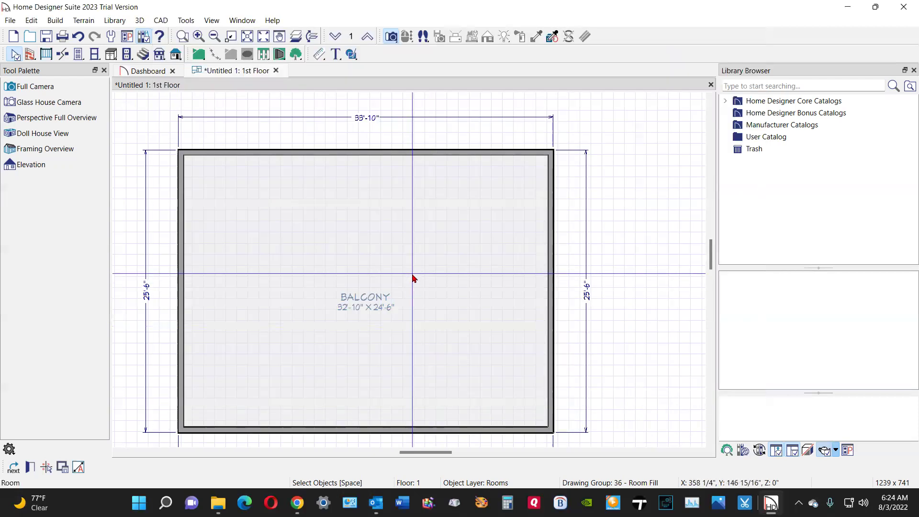
Set the room's Room Type to Bedroom and confirm it
right_click(414, 279)
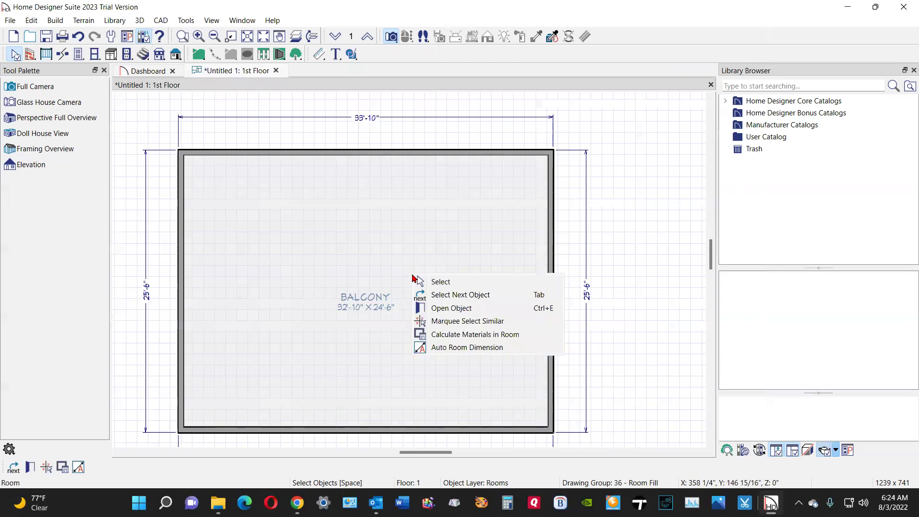
left_click(448, 305)
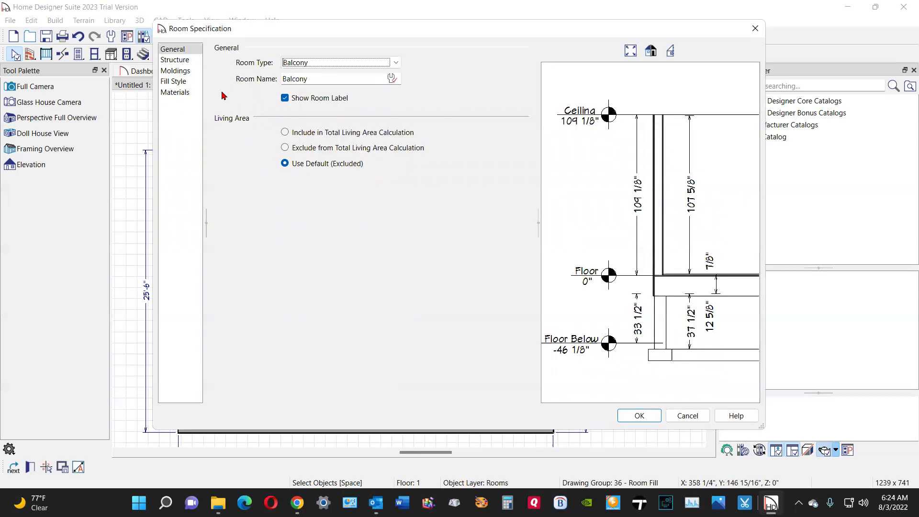
left_click(330, 64)
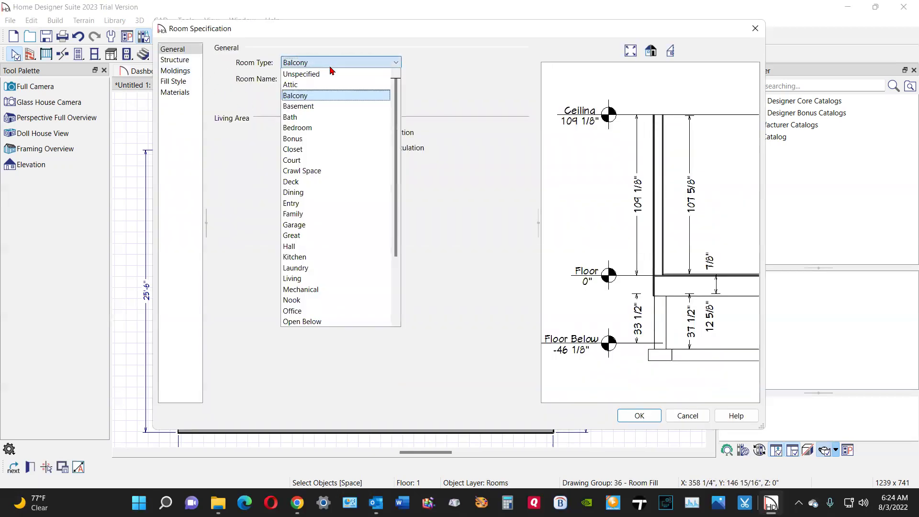
left_click(335, 128)
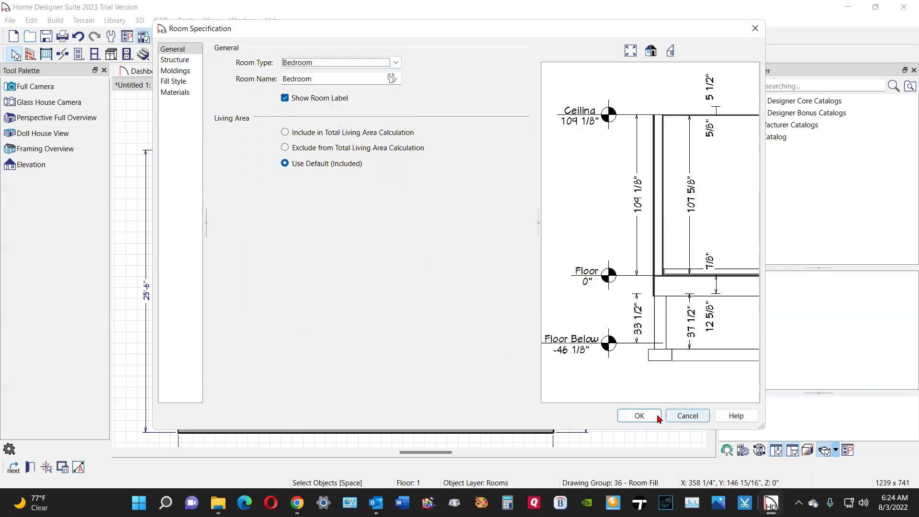
left_click(640, 415)
Review the bedroom's Structure and Floor Finish material settings, then close the dialog
right_click(459, 344)
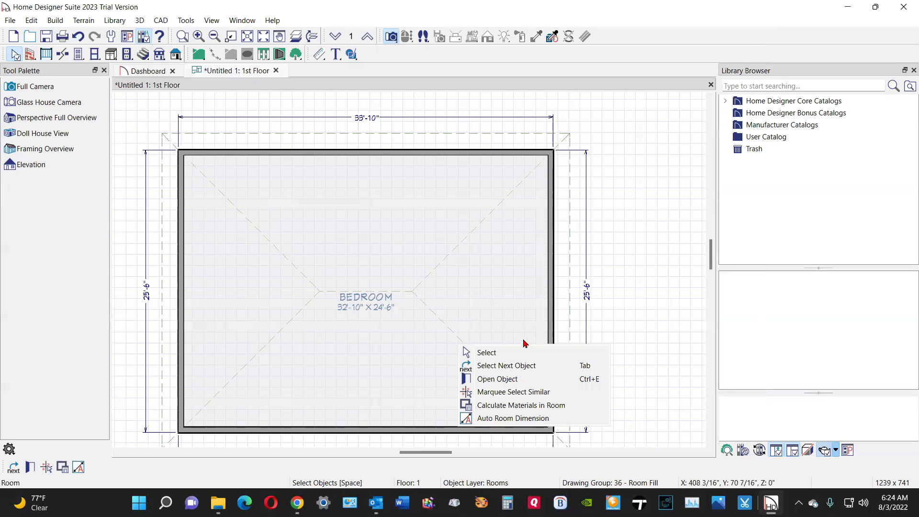
left_click(516, 380)
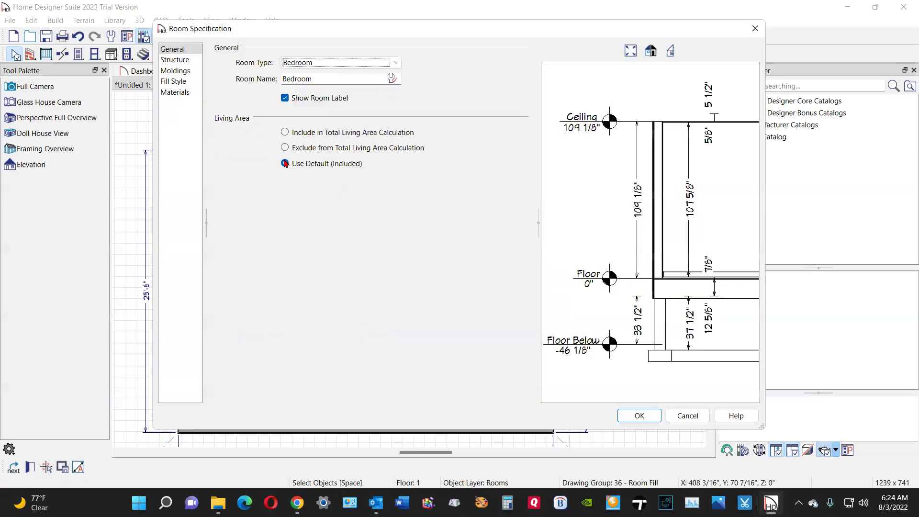
left_click(174, 60)
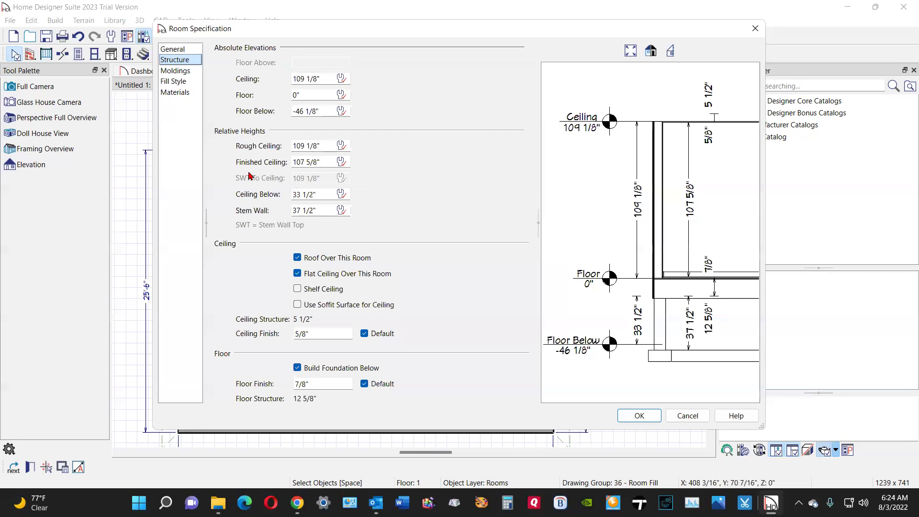
left_click(184, 92)
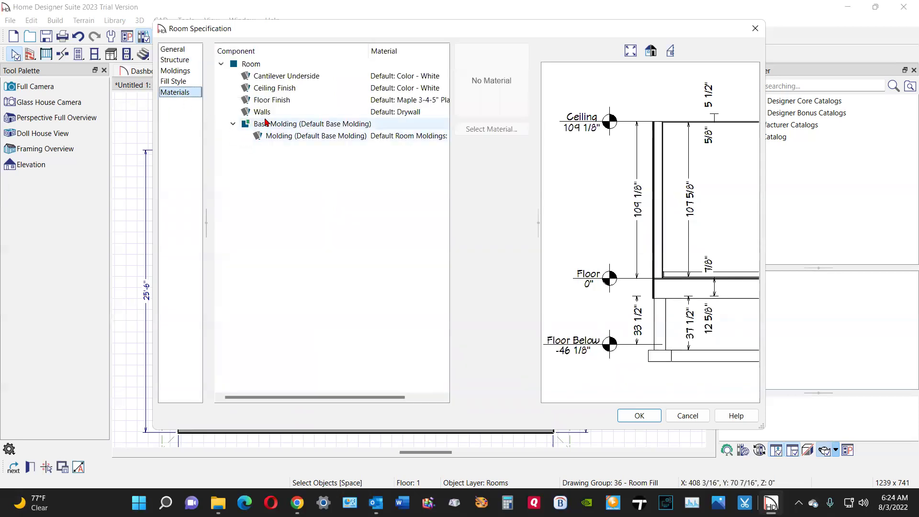
left_click(286, 100)
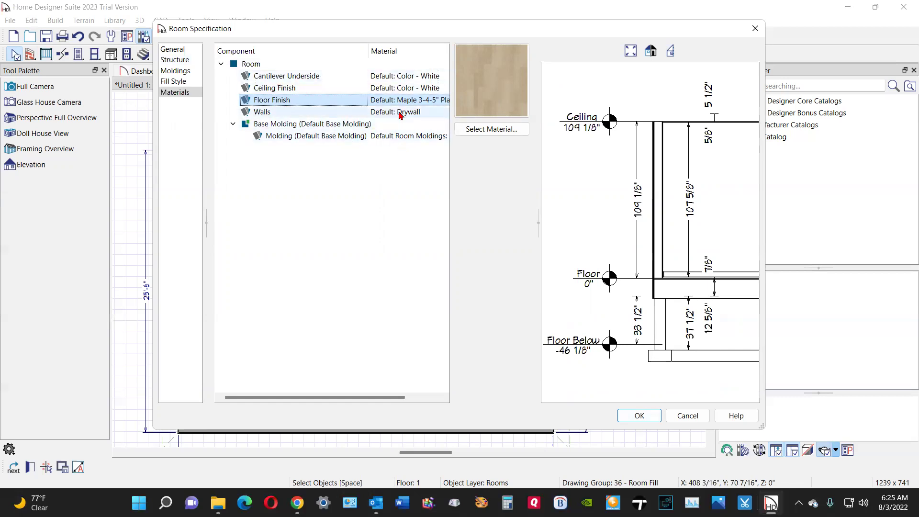
left_click(641, 416)
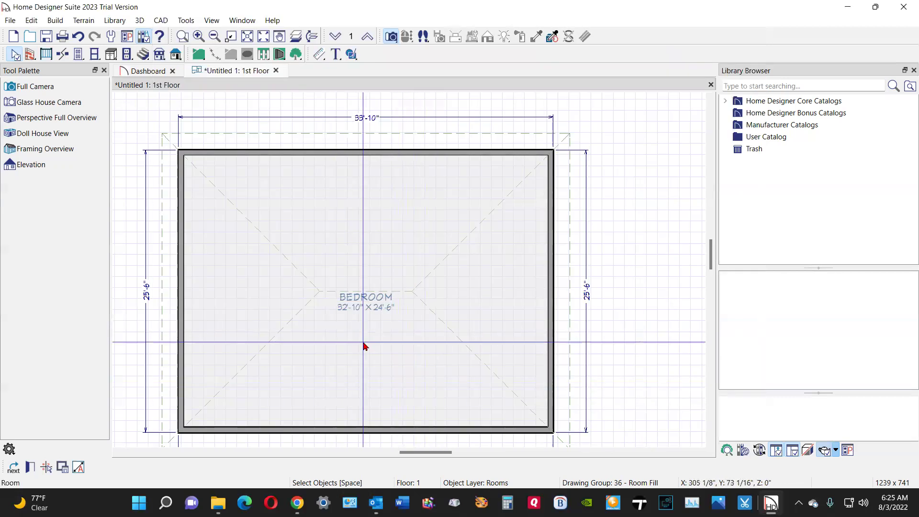
Turn off the Rooms, Interior Dimensions layer in Display Options, leaving only the BEDROOM label
scroll(356, 316, "up", 1)
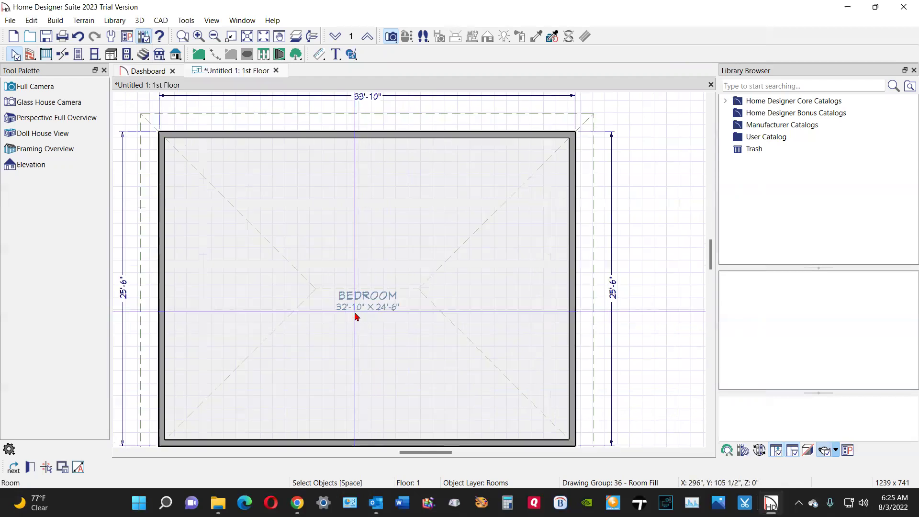
scroll(356, 316, "up", 2)
scroll(363, 313, "down", 3)
scroll(364, 313, "down", 1)
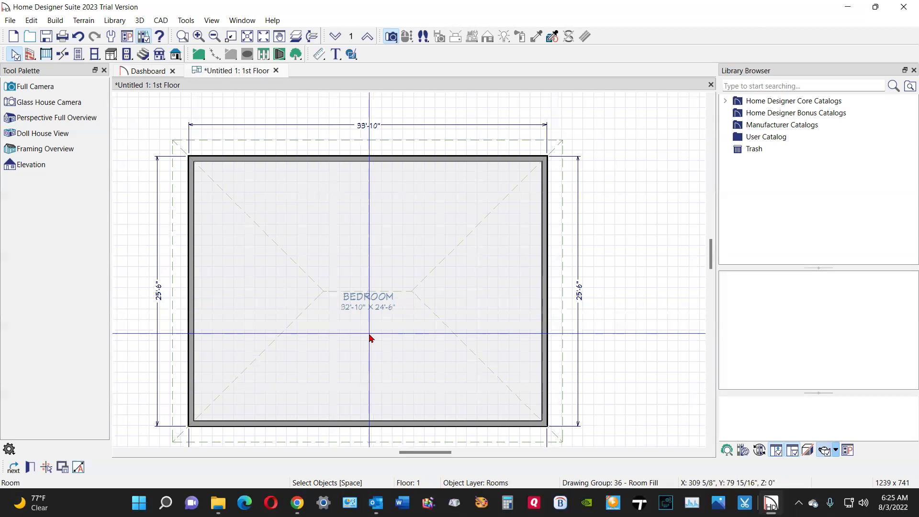
key("Escape")
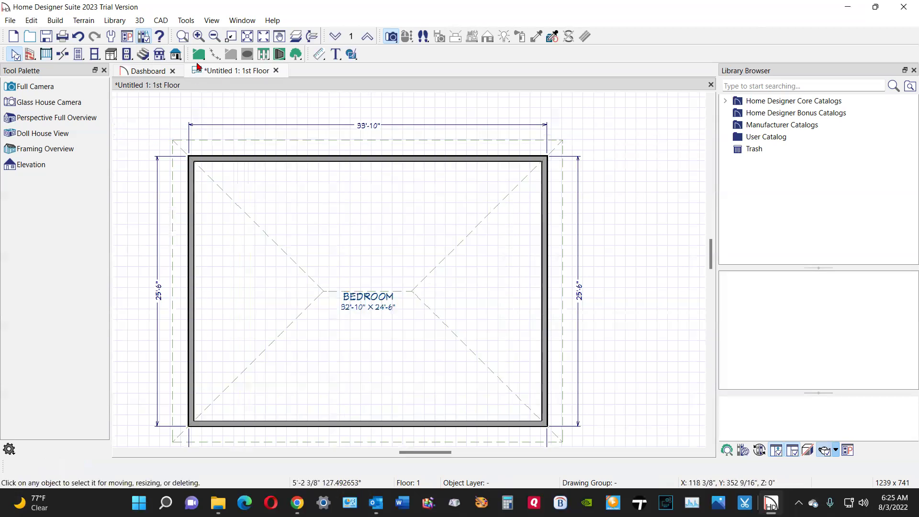
left_click(184, 22)
left_click(203, 39)
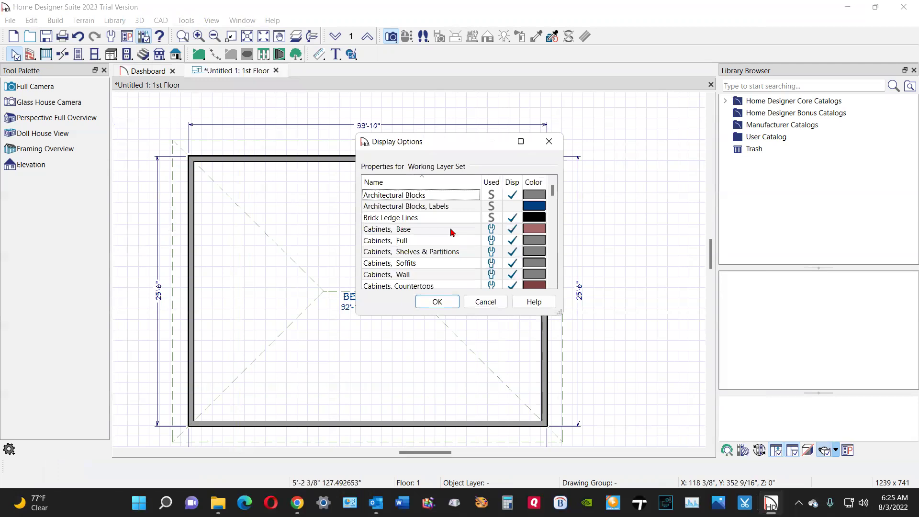
key("r")
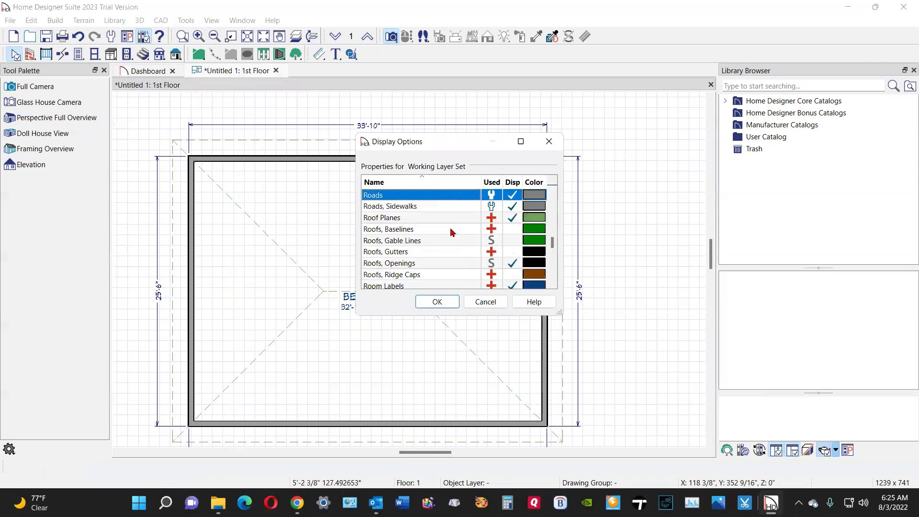
scroll(451, 232, "down", 2)
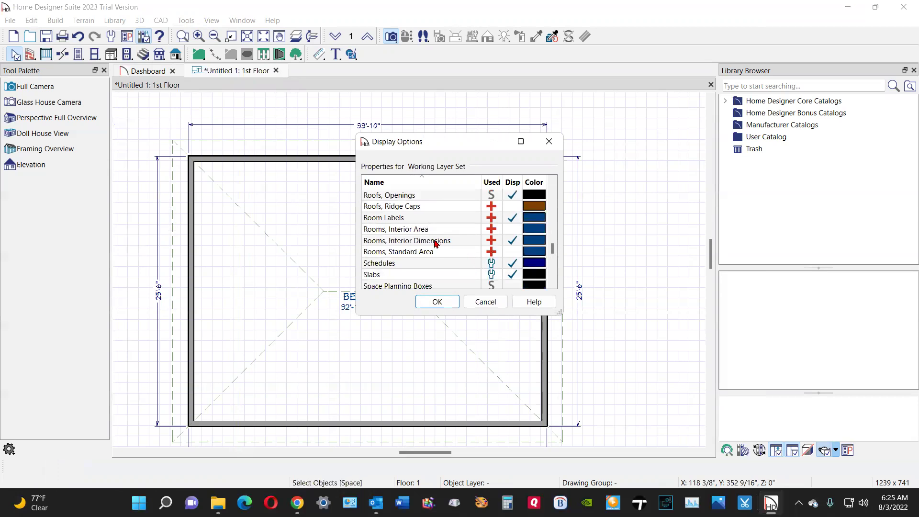
left_click(512, 240)
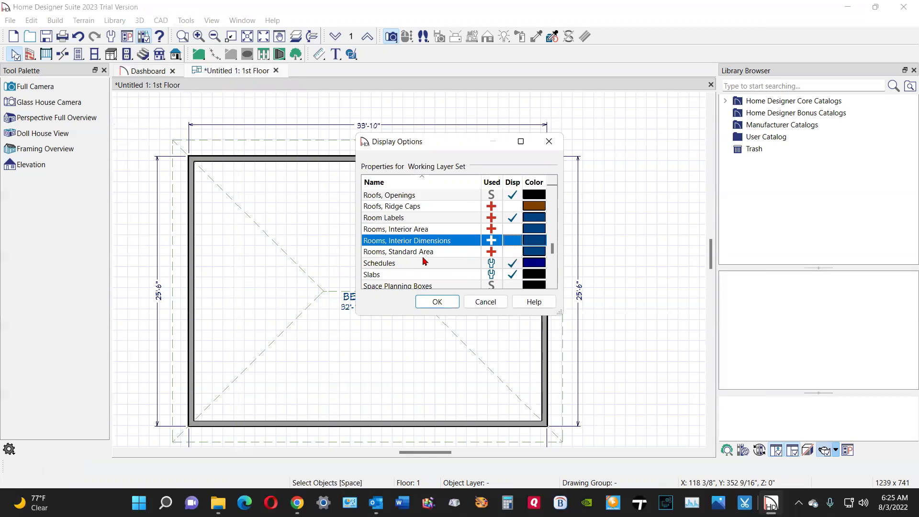
left_click(453, 306)
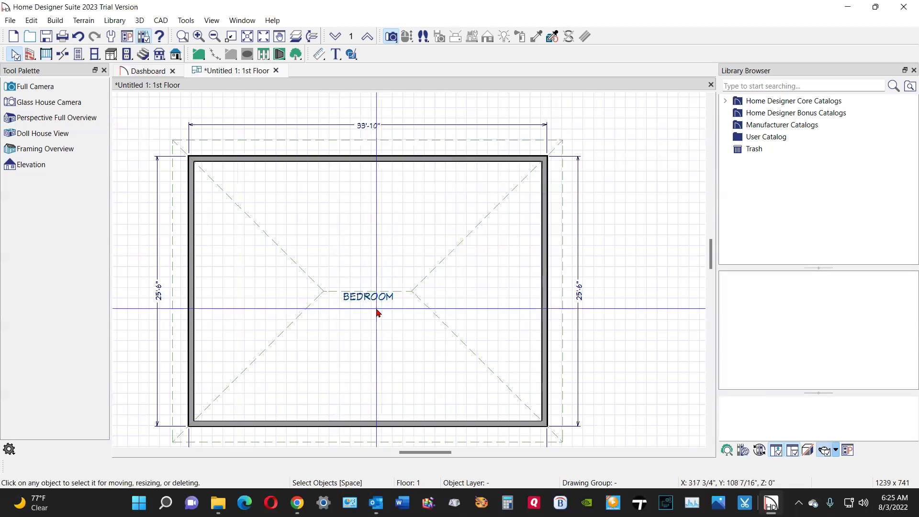
Move the BEDROOM label slightly lower in the room, then select the room
left_click(371, 300)
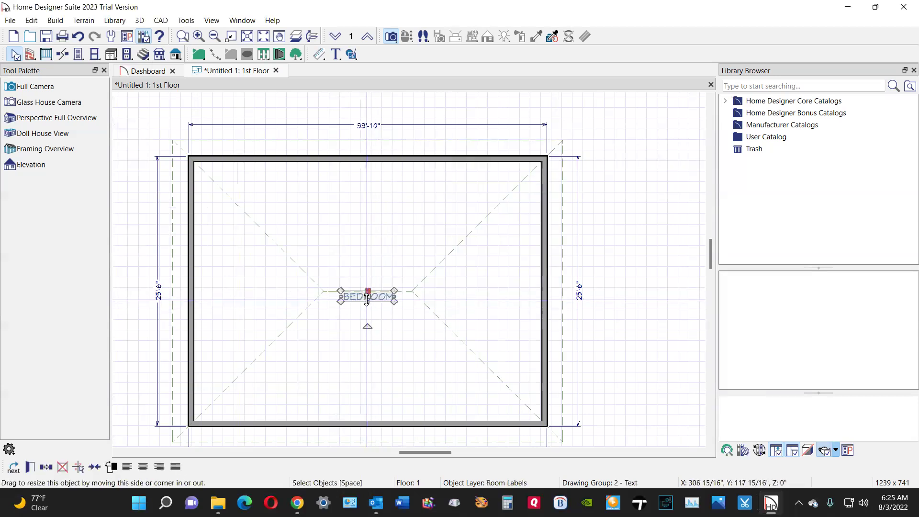
left_click_drag(366, 300, 362, 306)
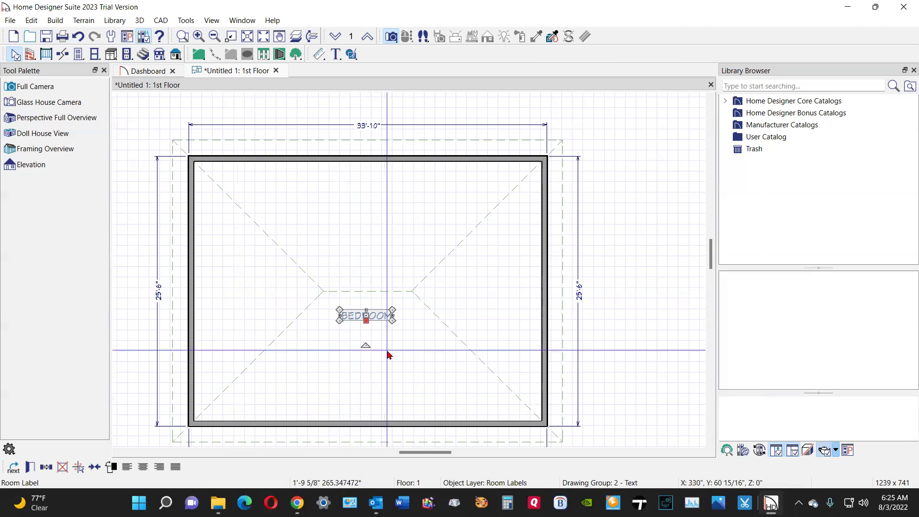
left_click(410, 380)
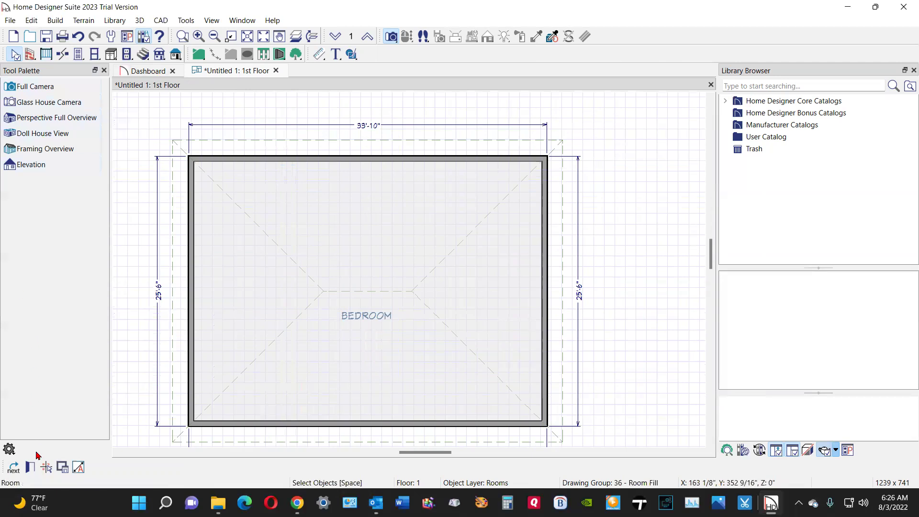
Edit the room name to Bedroom 2345 in Room Specification, then cancel to discard it
left_click(30, 467)
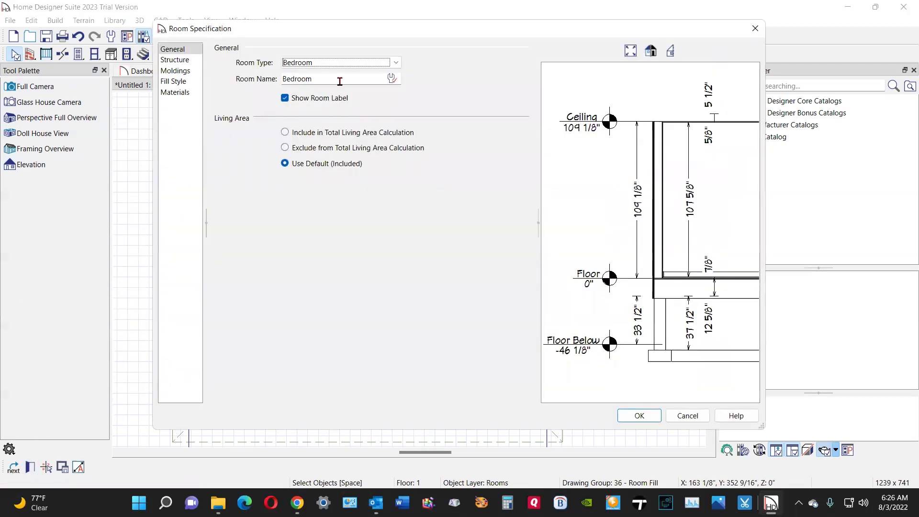
key("Tab")
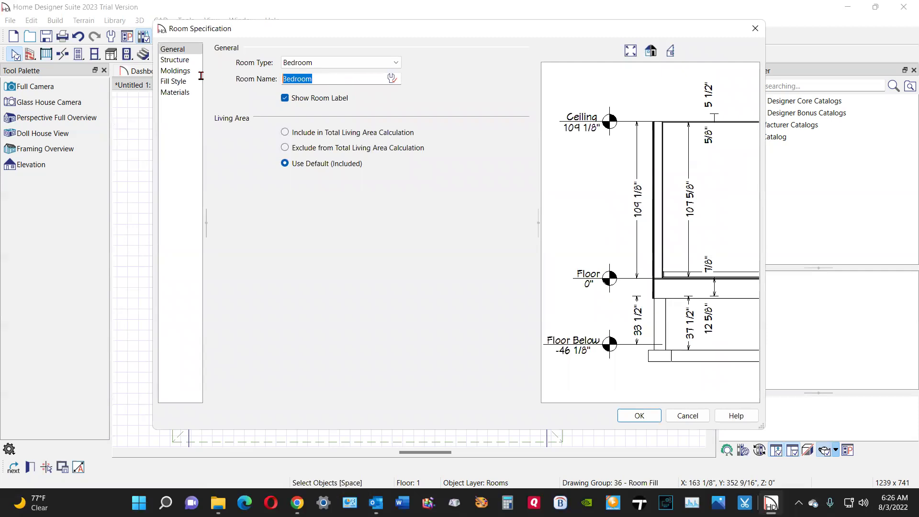
left_click(333, 80)
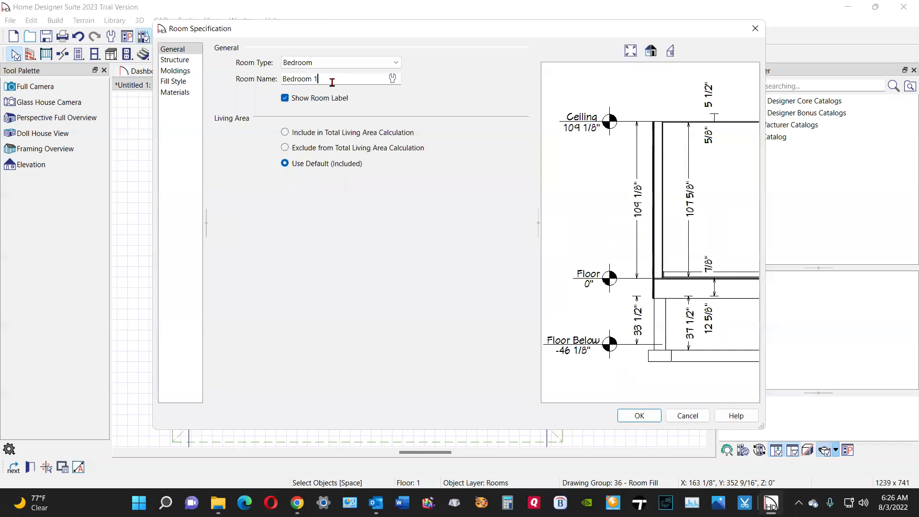
key("BackSpace")
key("BackSpace")
type("2345")
left_click(693, 420)
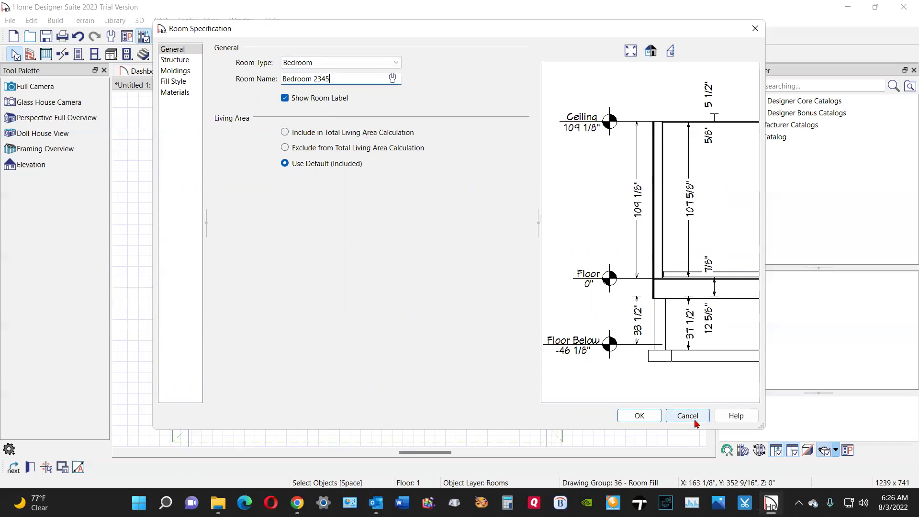